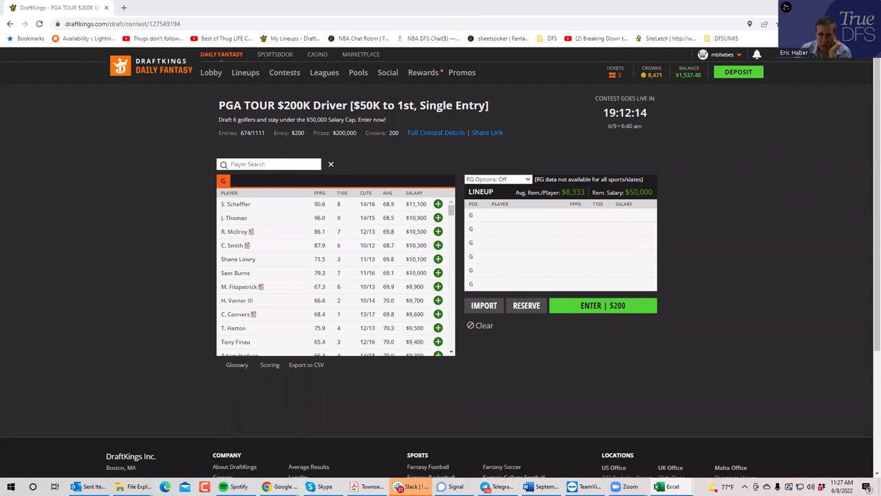
# Search 'hatt' and add T. Hatton ($9,500) to the first lineup slot.
pyautogui.click(256, 164)
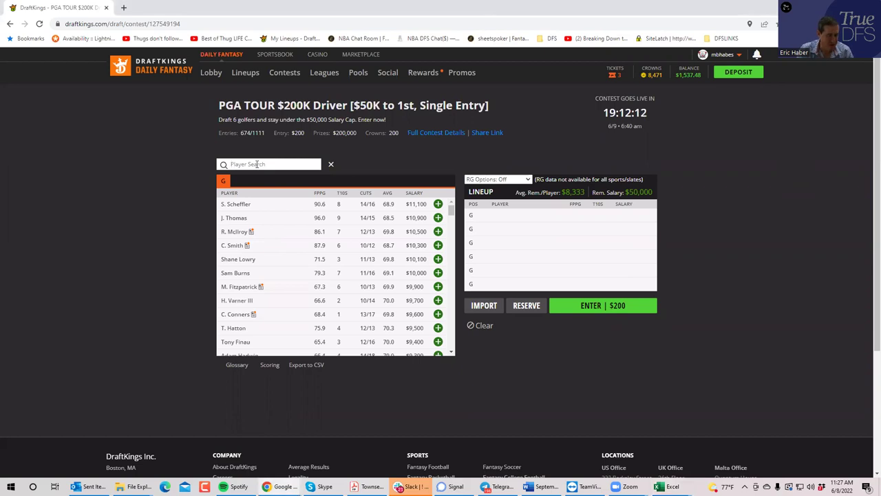
pyautogui.write('hatt')
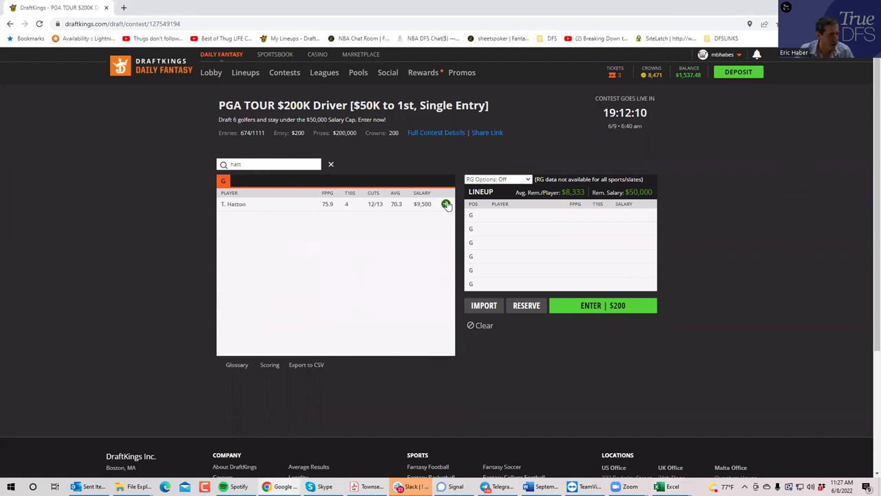
pyautogui.click(446, 204)
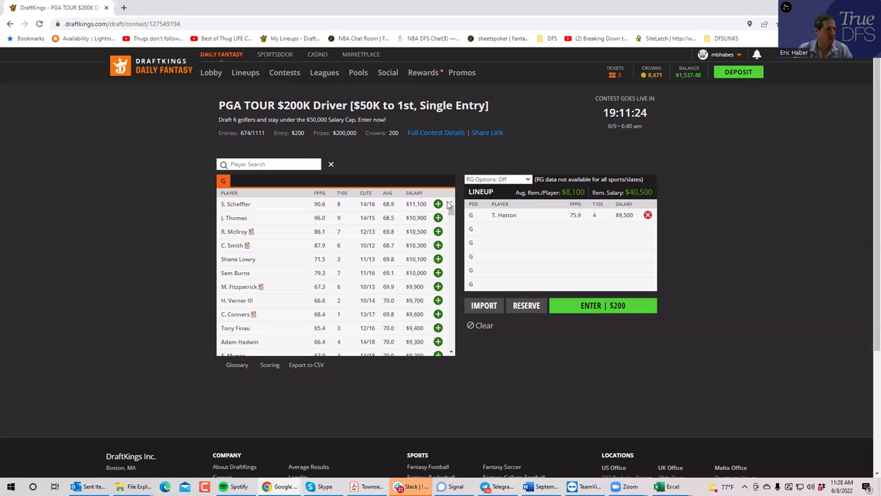
# Add S. Munoz ($9,200) and K. Mitchell ($9,000), leaving three open slots.
pyautogui.click(246, 163)
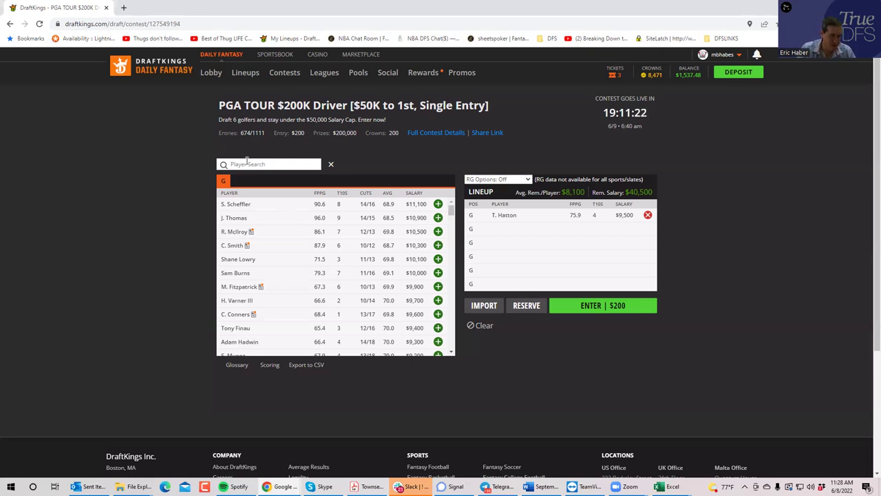
pyautogui.write('muno')
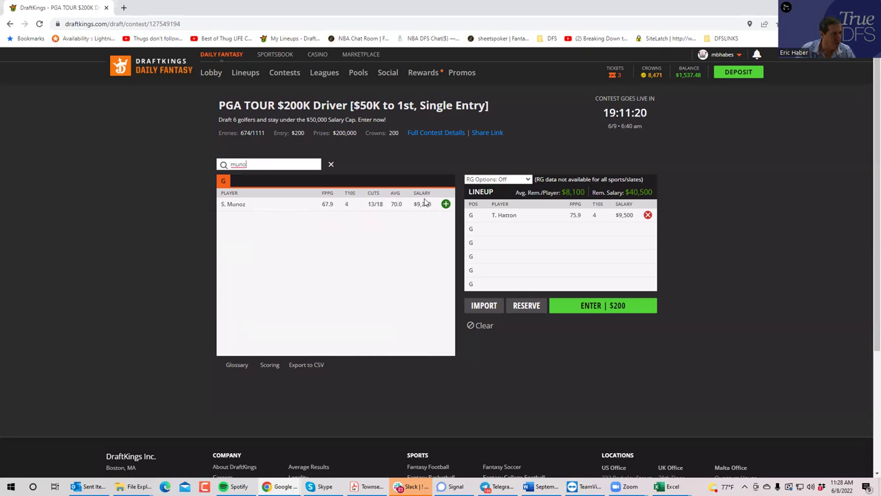
pyautogui.click(445, 204)
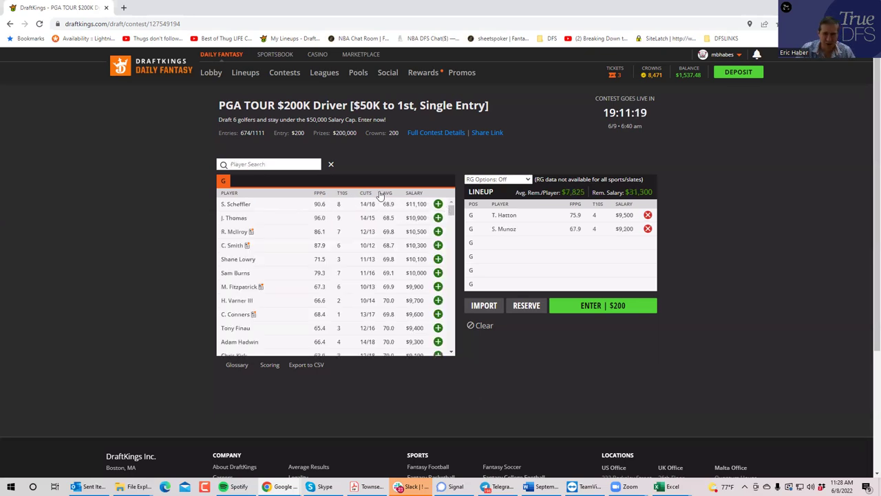
pyautogui.click(262, 163)
pyautogui.write('mi')
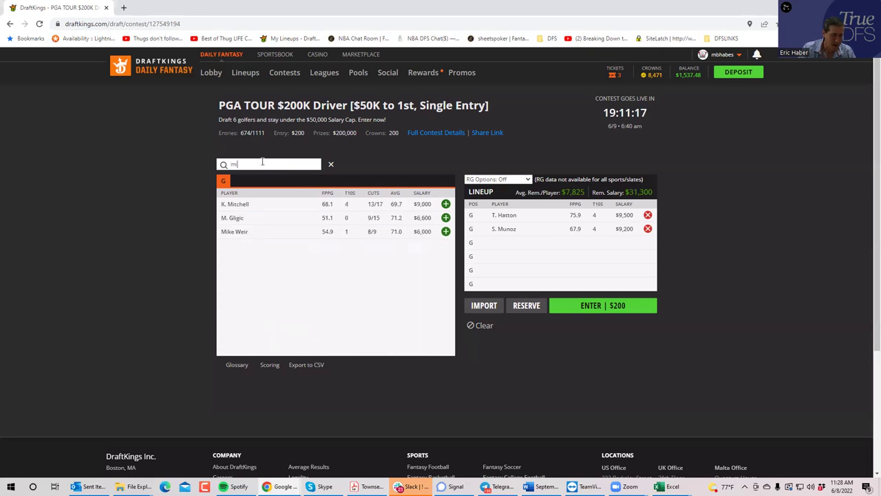
pyautogui.write('tch')
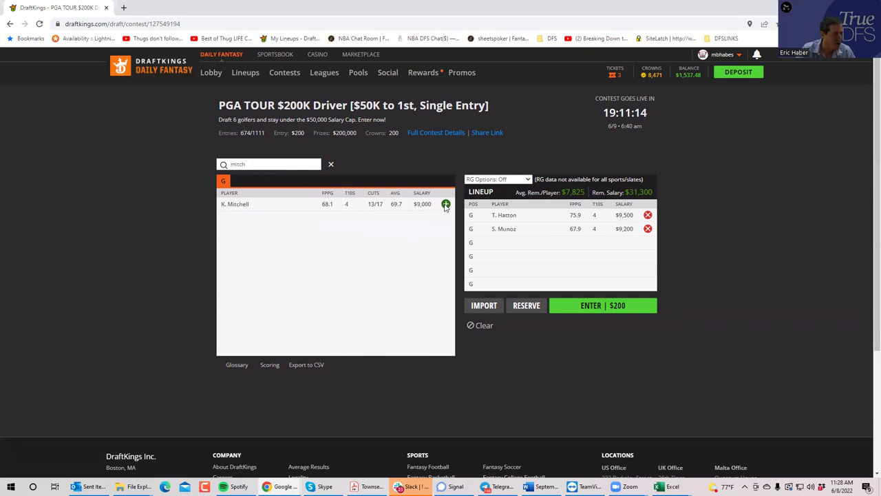
pyautogui.click(445, 205)
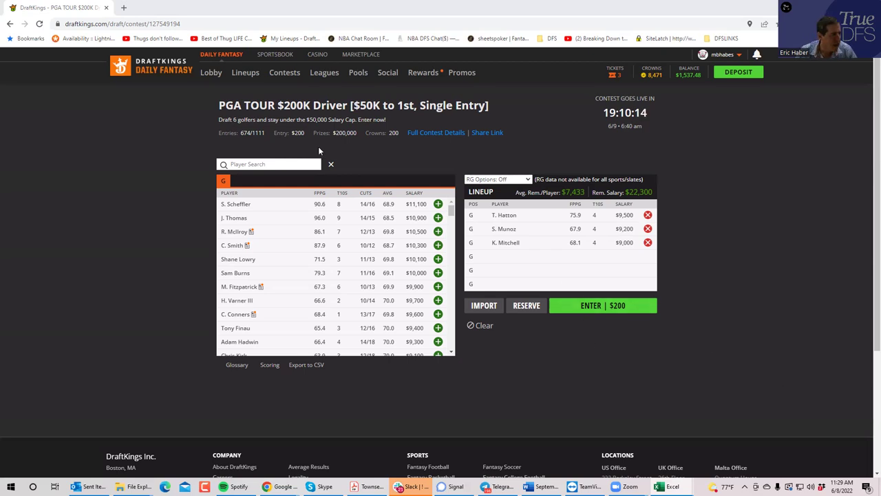
# Add J. Vegas ($8,500) and C.T. Pan ($8,100) as the fourth and fifth golfers.
pyautogui.click(252, 164)
pyautogui.write('veg')
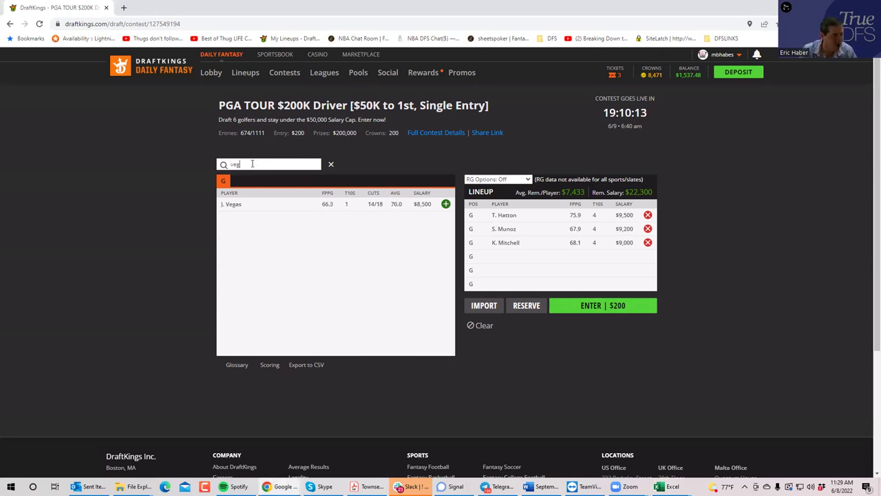
pyautogui.click(445, 203)
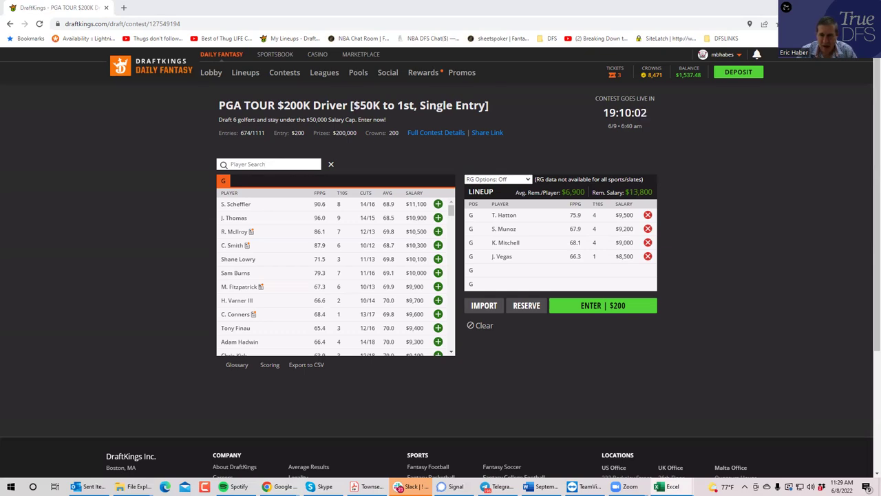
pyautogui.click(238, 165)
pyautogui.write('pan')
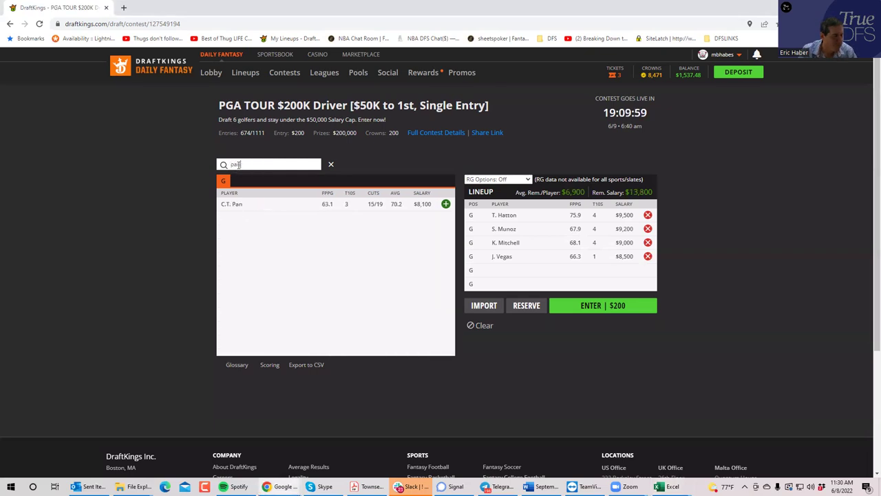
pyautogui.click(446, 206)
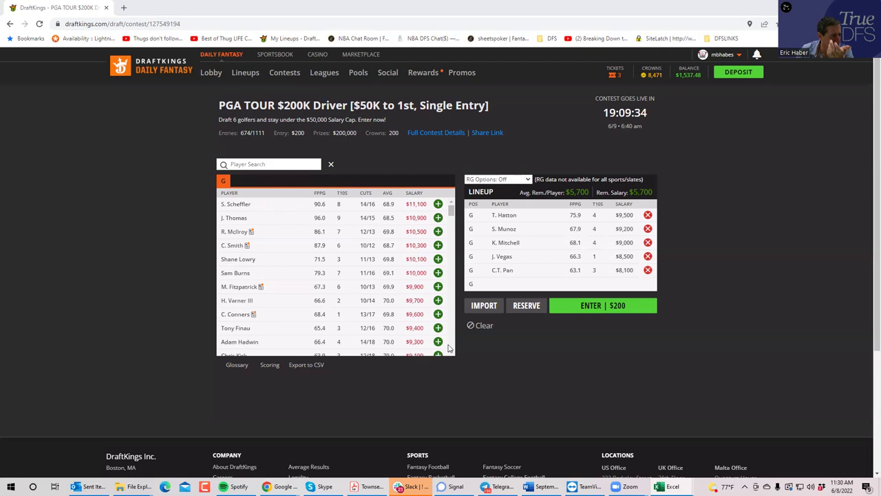
pyautogui.scroll(-2, 450, 354)
pyautogui.scroll(-2, 451, 354)
pyautogui.scroll(-2, 453, 354)
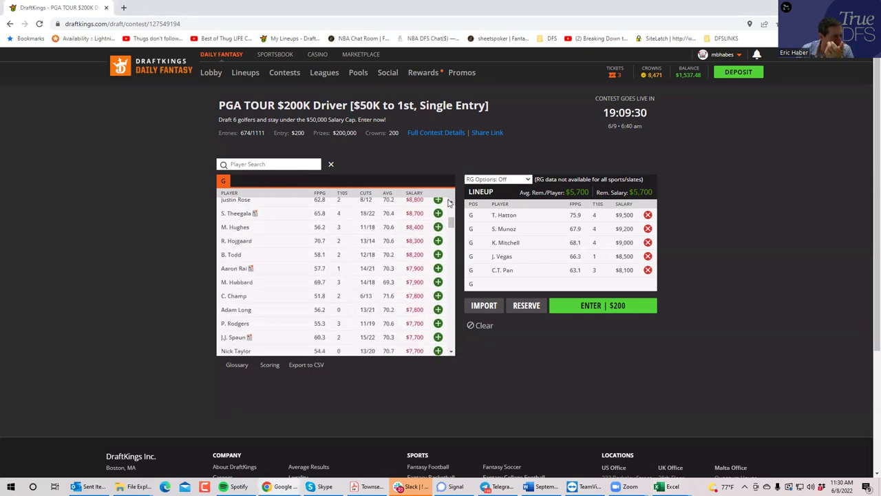
pyautogui.click(453, 204)
pyautogui.click(452, 204)
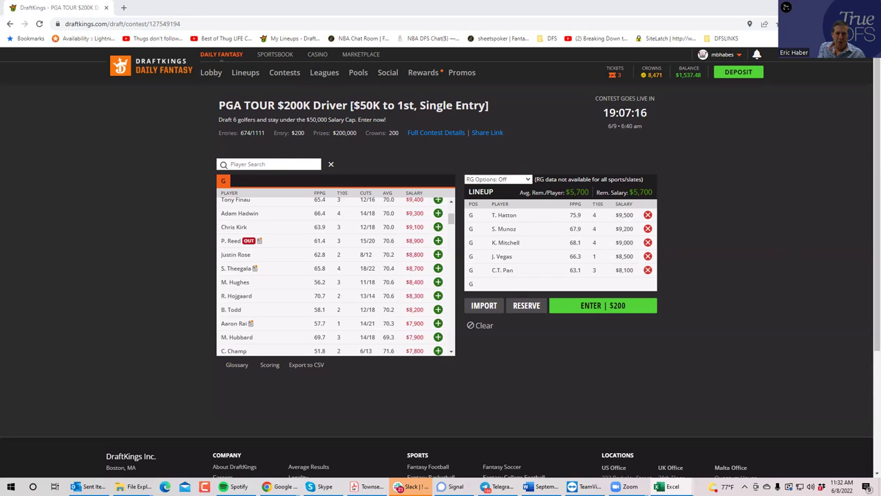
# Remove J. Vegas, C.T. Pan, K. Mitchell, S. Munoz and T. Hatton from the lineup.
pyautogui.click(648, 256)
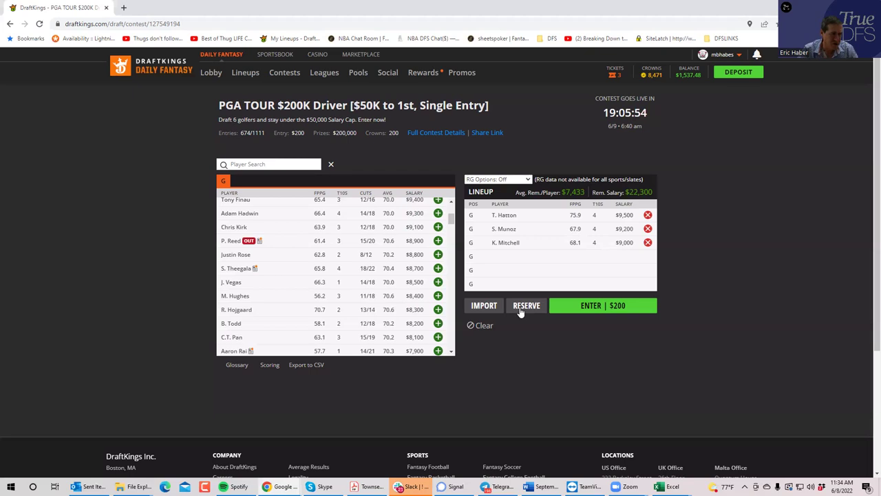
pyautogui.click(647, 243)
pyautogui.click(648, 216)
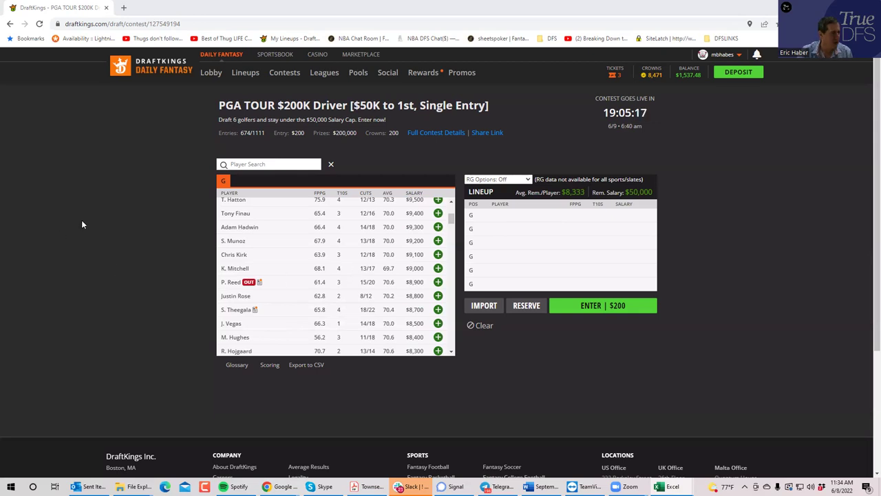
pyautogui.moveTo(450, 221); pyautogui.dragTo(453, 200)
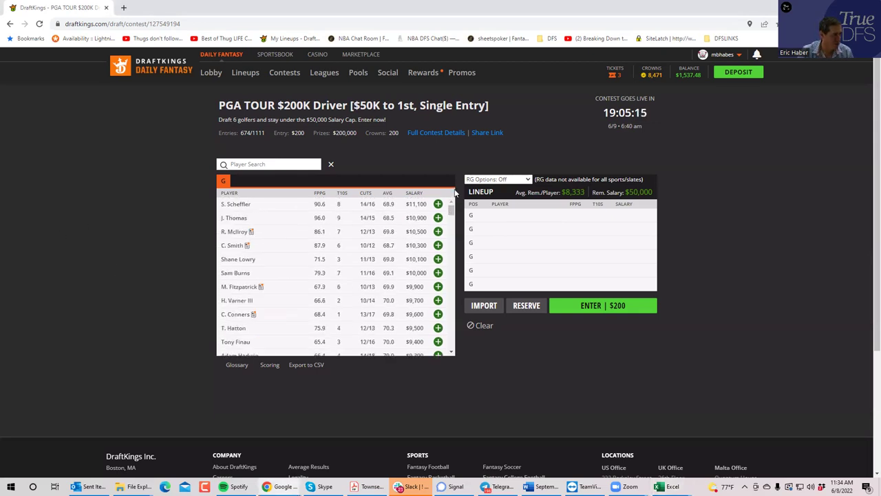